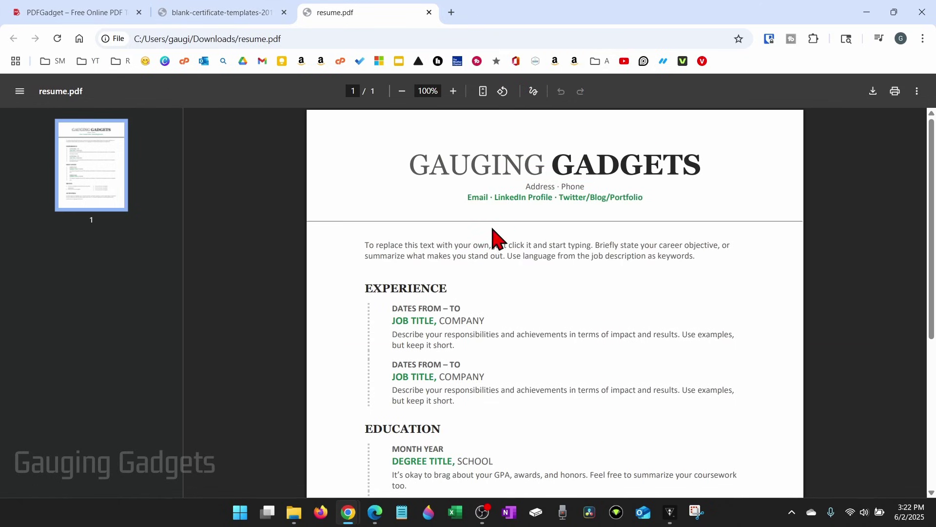
Step: Review the certificate PDF tab, then switch to the PDFGadget home page tab
left_click(248, 13)
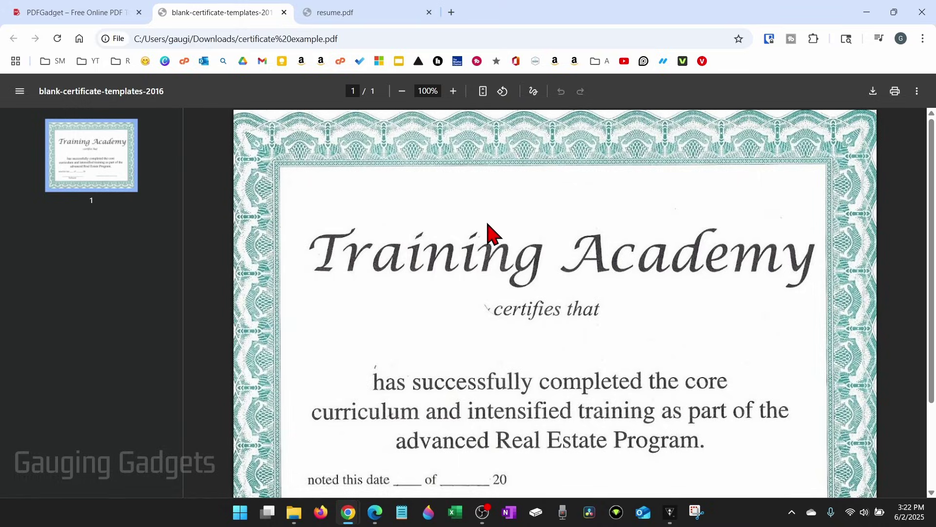
left_click(96, 13)
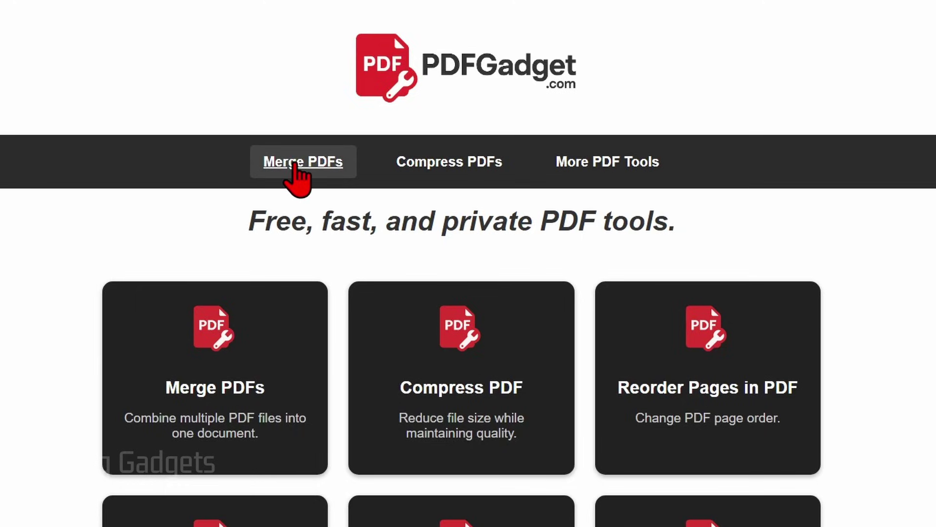
Step: In Merge PDFs, add resume.pdf and certificate example.pdf from Downloads
left_click(297, 168)
scroll(168, 163, "down", 1)
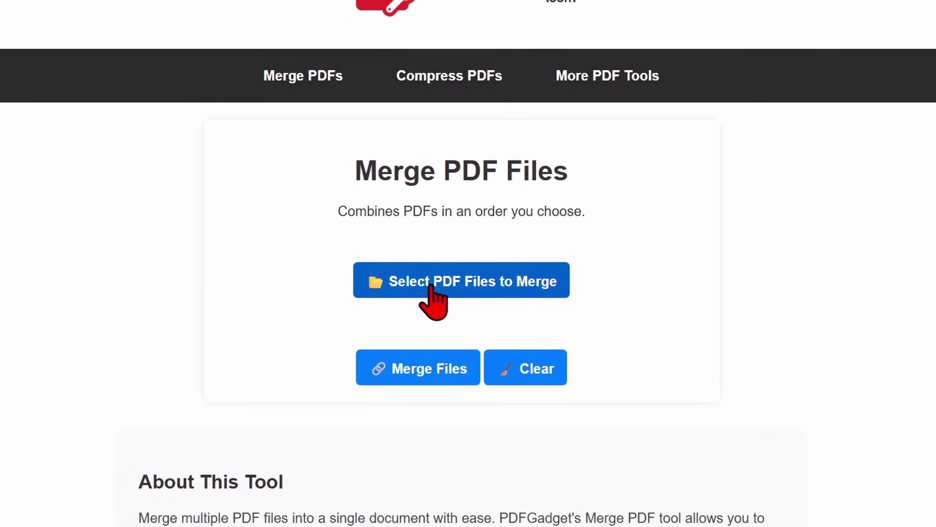
left_click(448, 291)
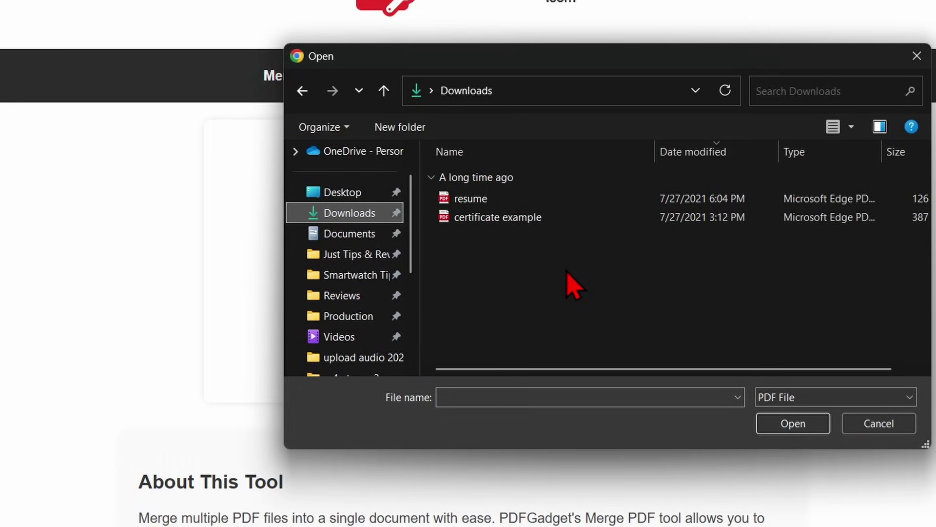
left_click_drag(561, 272, 475, 205)
key("Return")
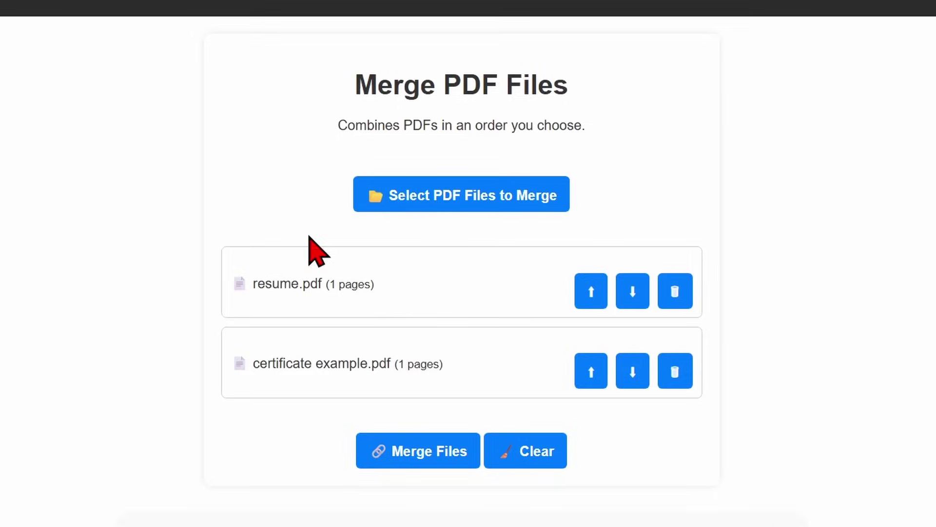
left_click(632, 299)
left_click(593, 371)
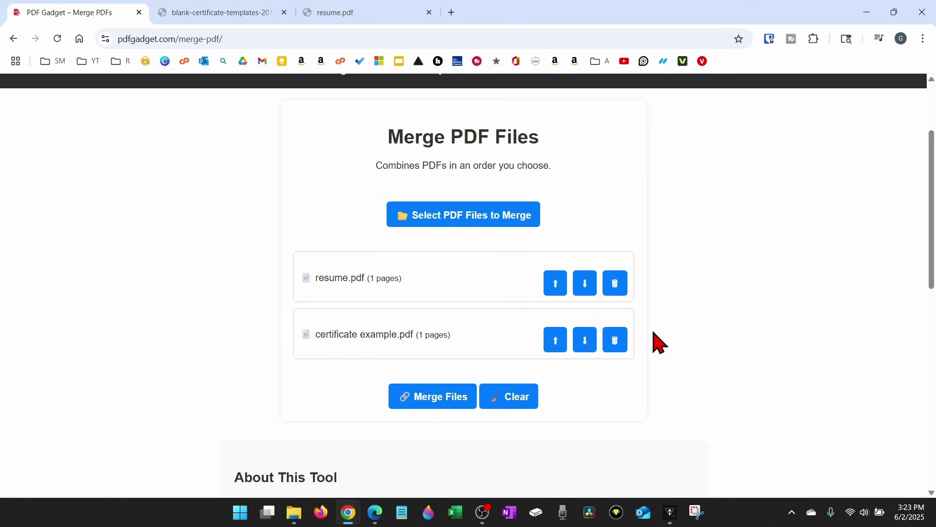
scroll(653, 339, "down", 1)
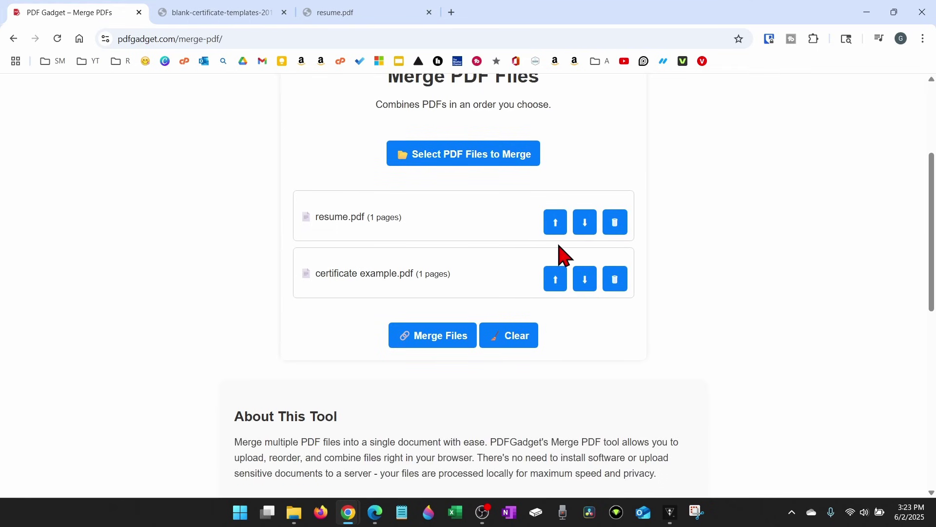
Step: Merge the two listed files into a single two-page PDF
left_click(425, 344)
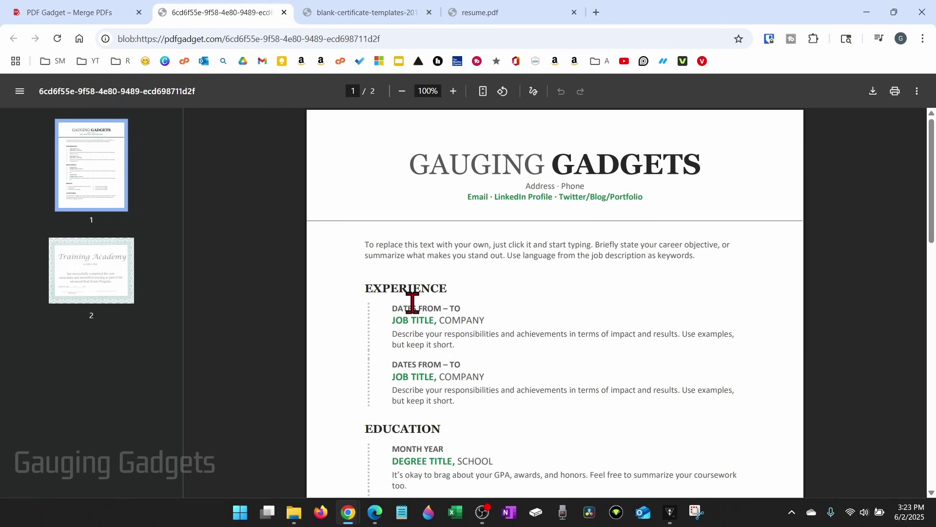
scroll(491, 241, "down", 1)
scroll(492, 259, "down", 4)
scroll(491, 307, "down", 3)
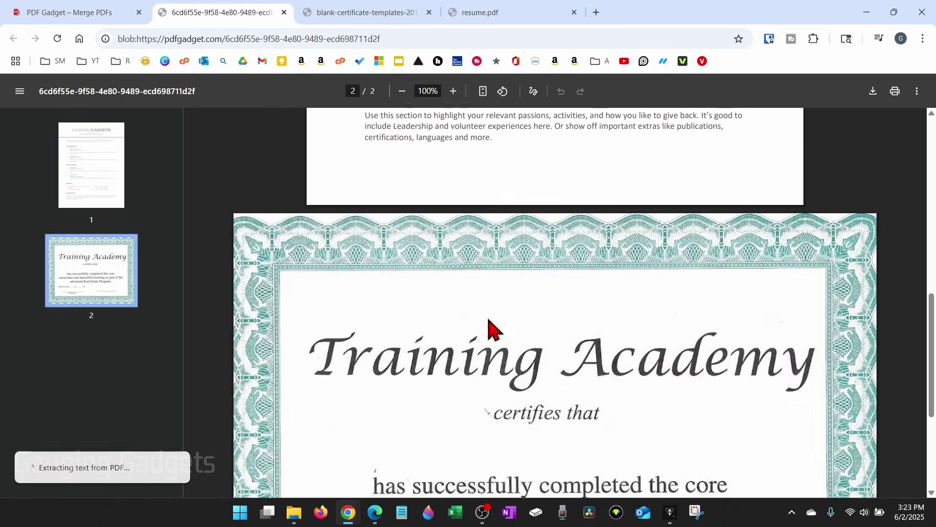
scroll(520, 356, "up", 5)
scroll(517, 356, "down", 4)
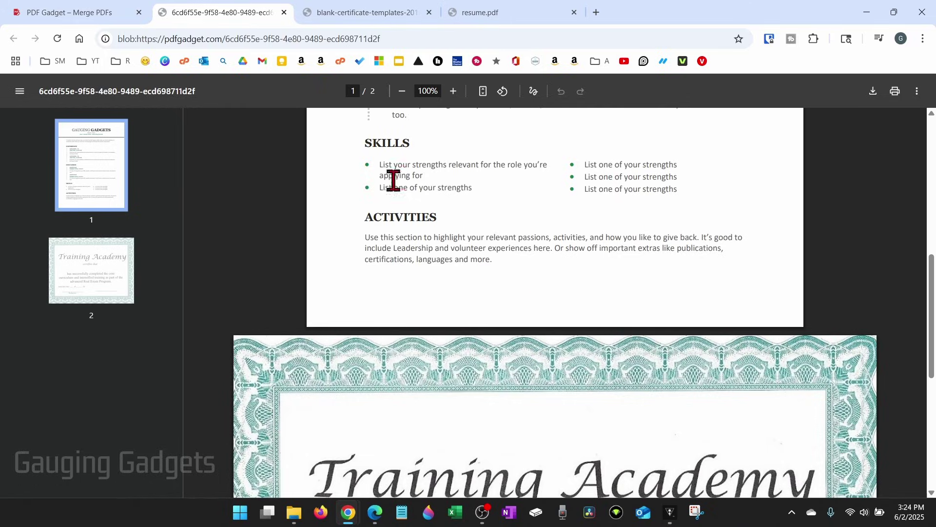
Step: Back on the merge page, download the merged PDF to bring up Save As
left_click(83, 20)
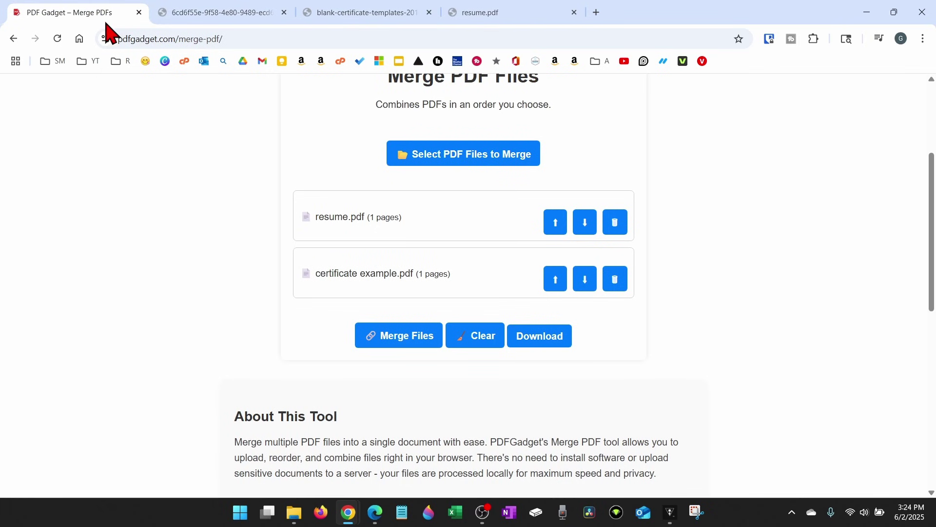
left_click(553, 337)
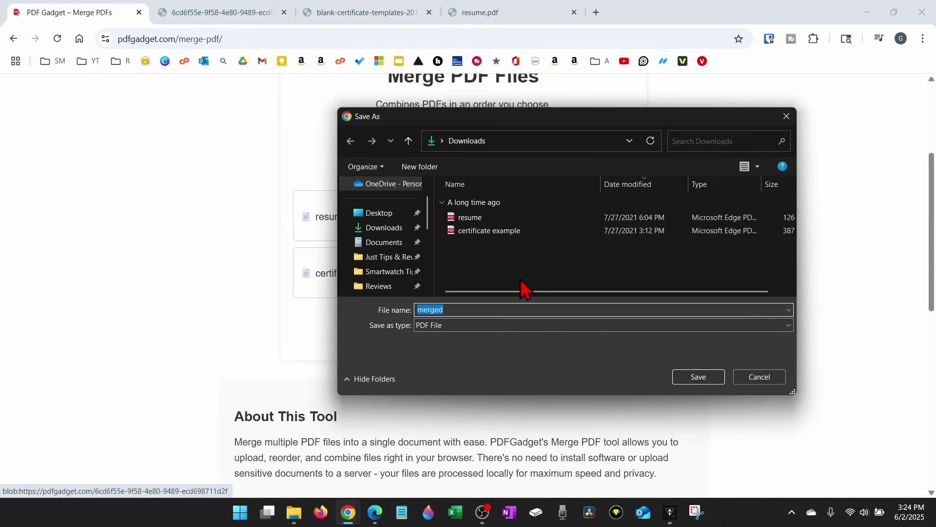